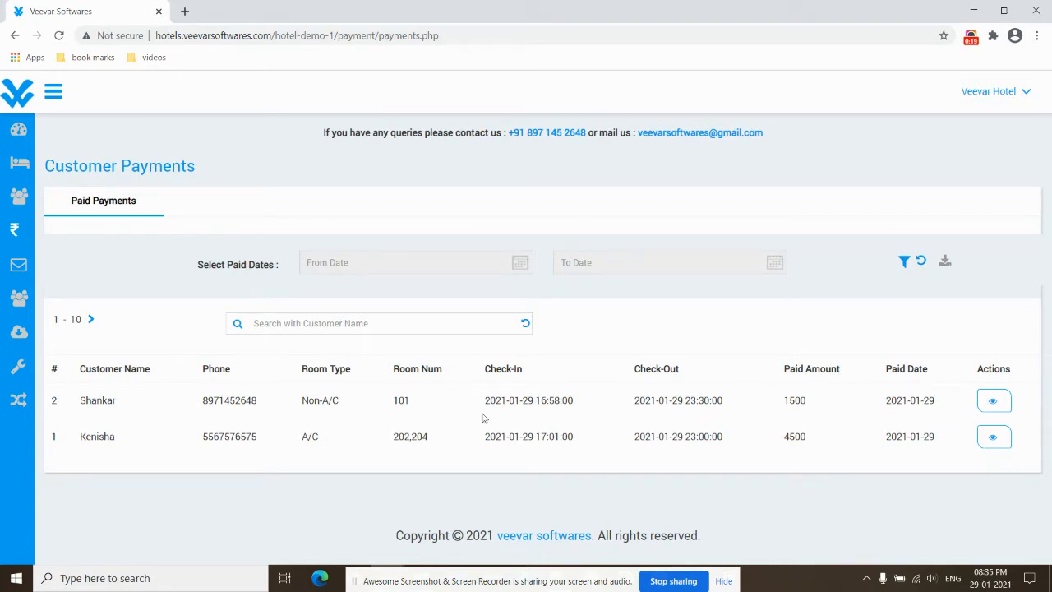
# Download the paid payments list as a CSV file and open the downloaded file
pyautogui.click(946, 261)
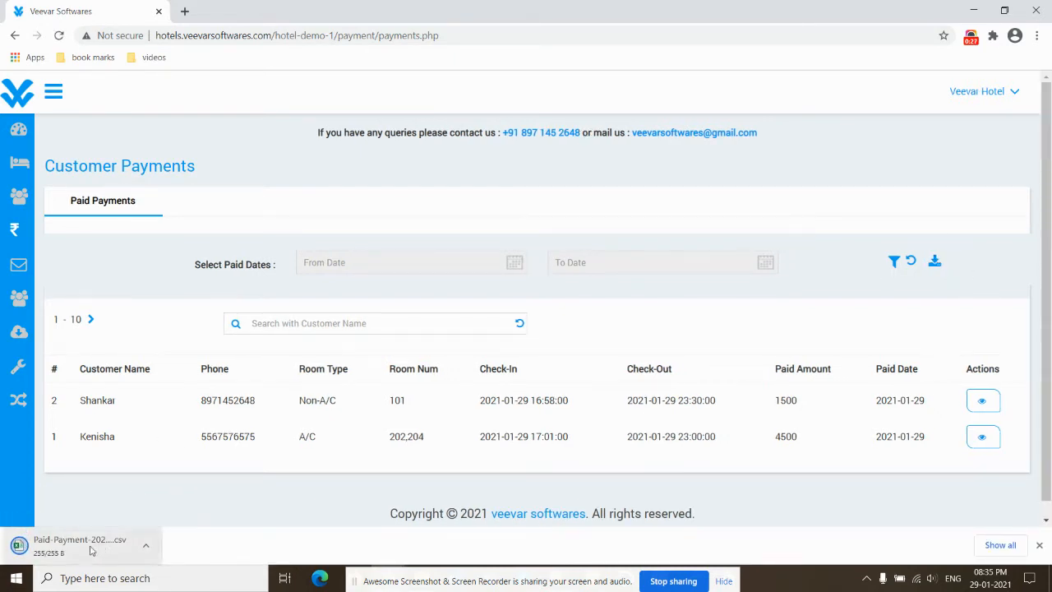
pyautogui.moveTo(197, 408); pyautogui.dragTo(151, 462)
pyautogui.click(151, 463)
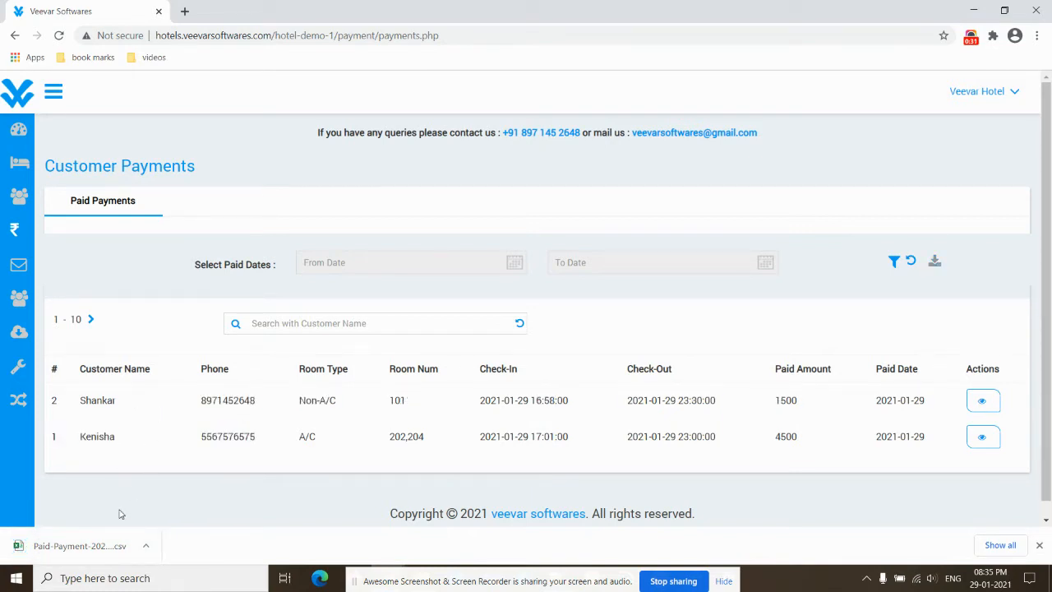
pyautogui.click(111, 535)
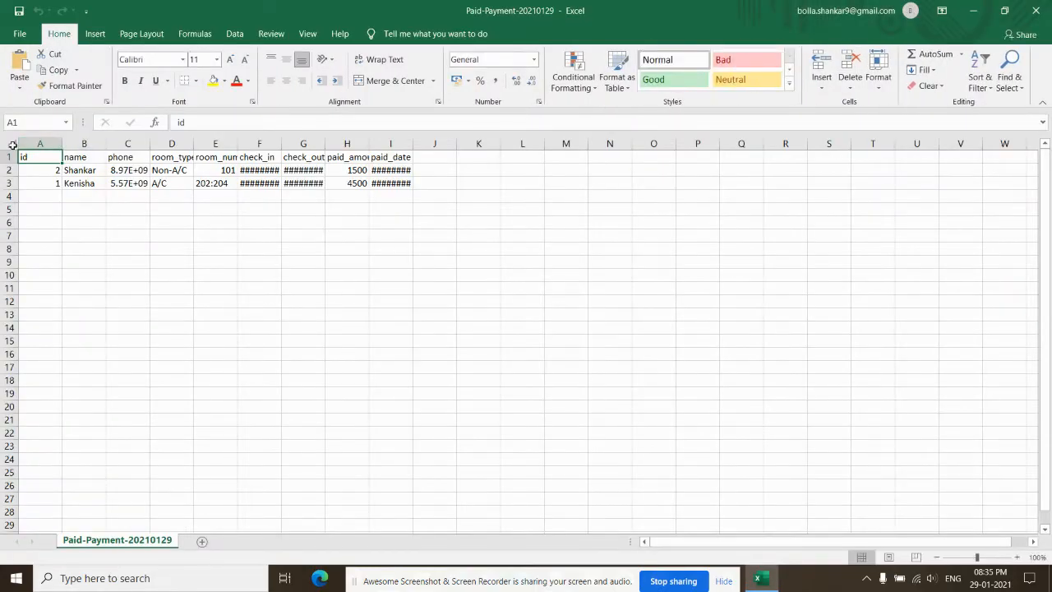
# Fit all columns to their contents to review the exported payments, and close the file without saving
pyautogui.click(13, 145)
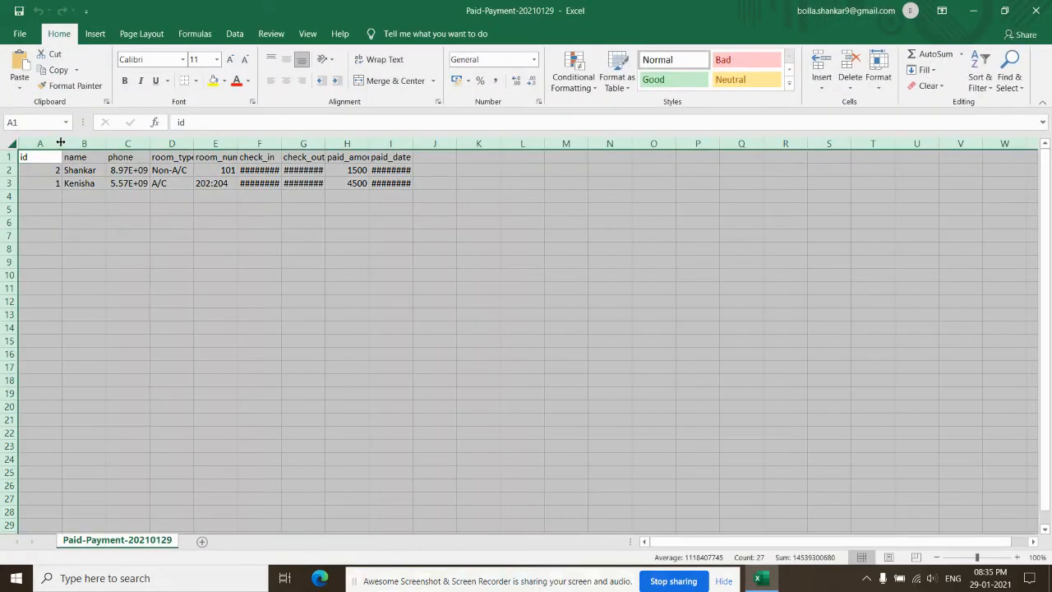
pyautogui.doubleClick(62, 143)
pyautogui.click(166, 261)
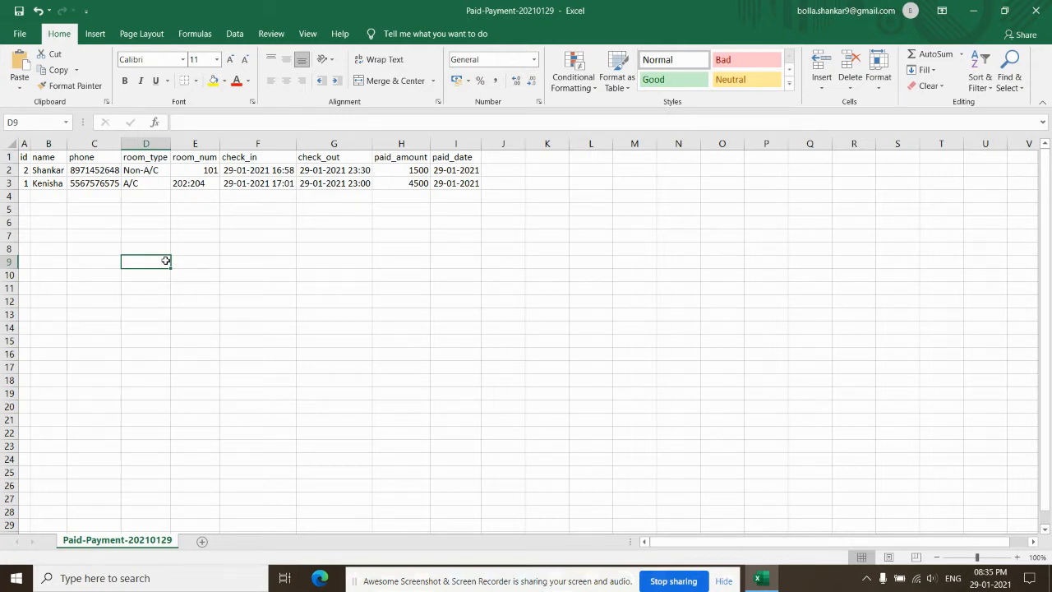
pyautogui.click(185, 182)
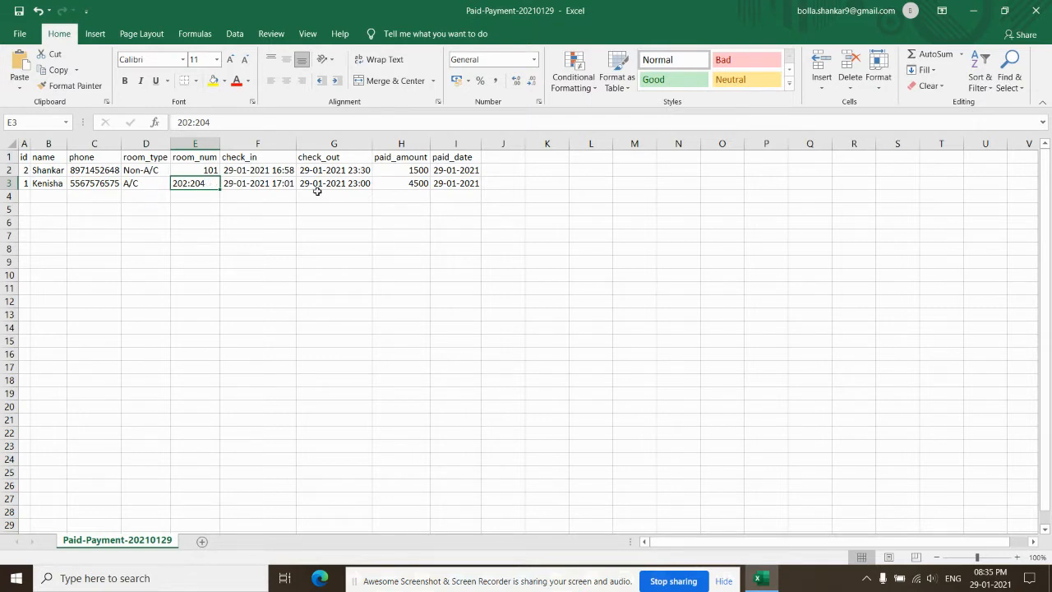
pyautogui.click(1043, 7)
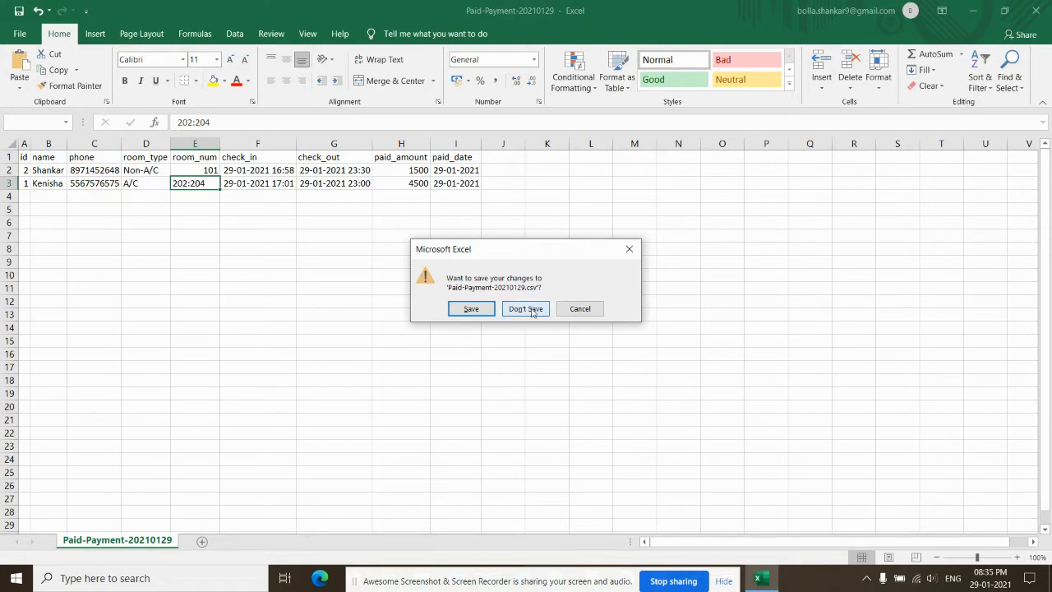
pyautogui.click(528, 309)
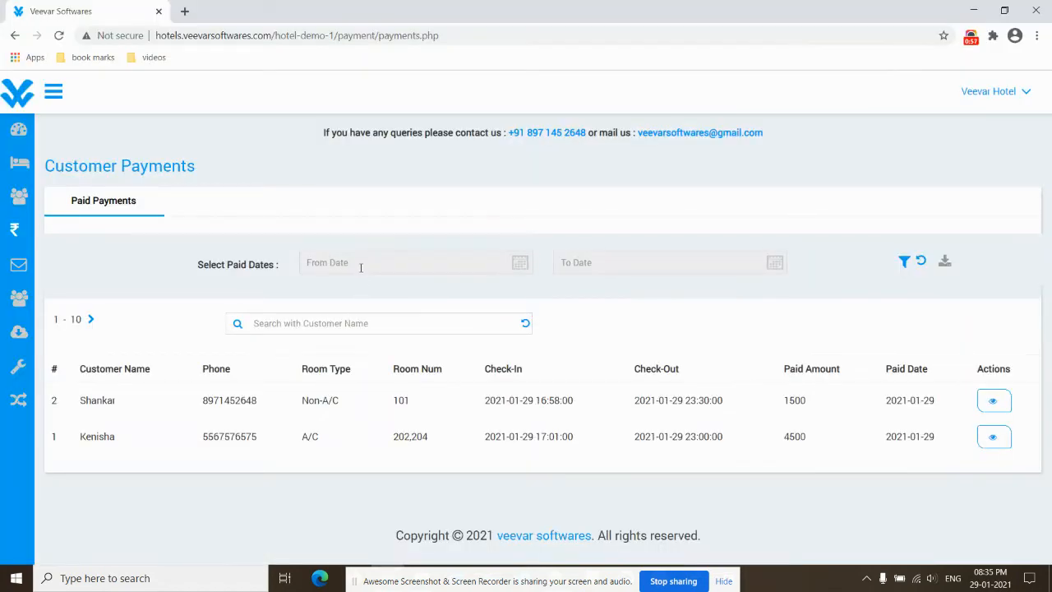
# Filter the paid payments by paid date from 2021-01-01 to 2021-01-10
pyautogui.click(360, 265)
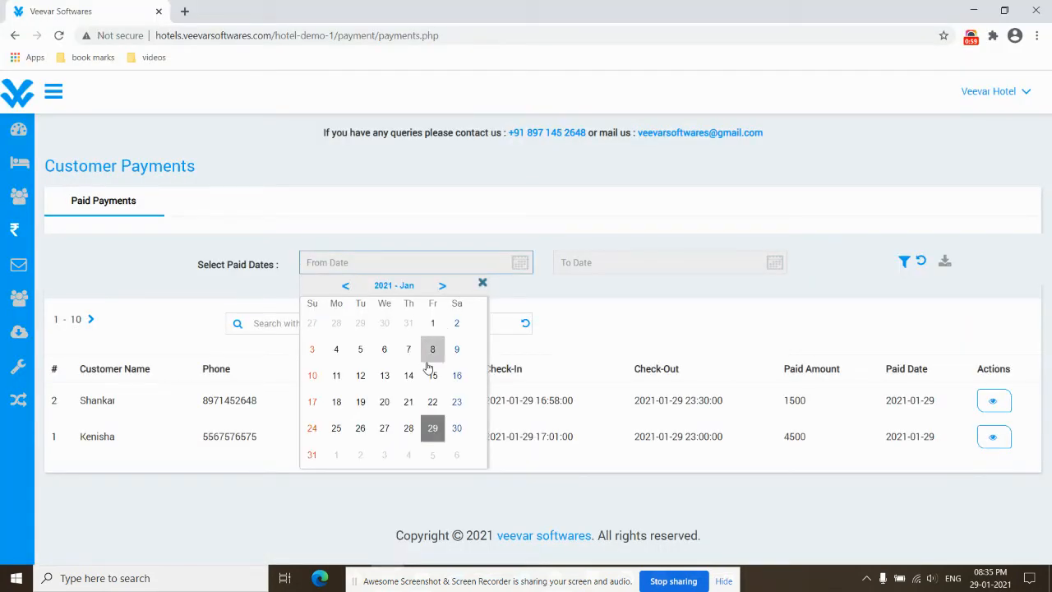
pyautogui.click(578, 308)
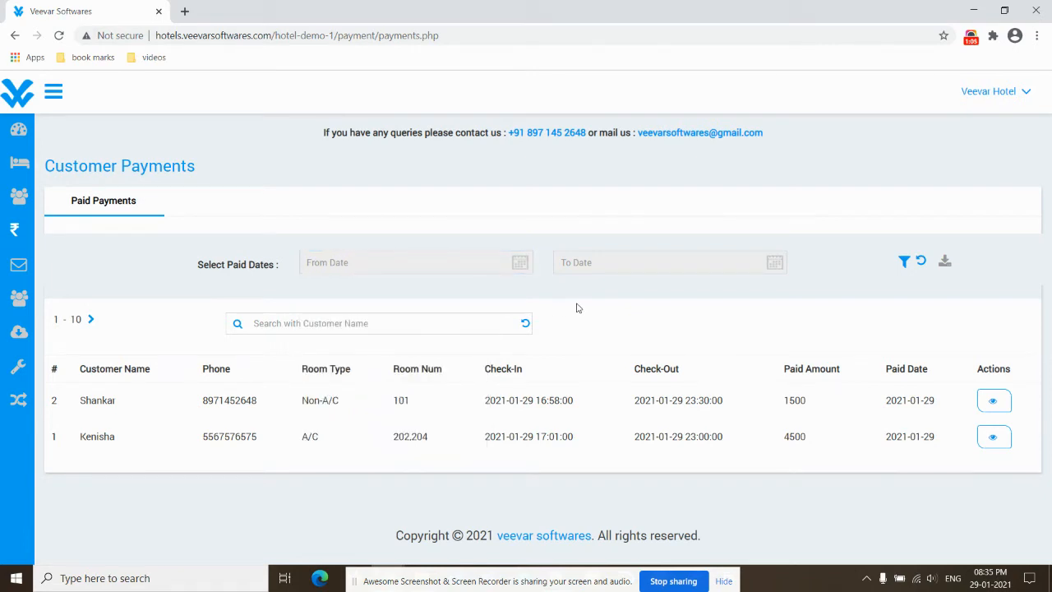
pyautogui.click(365, 264)
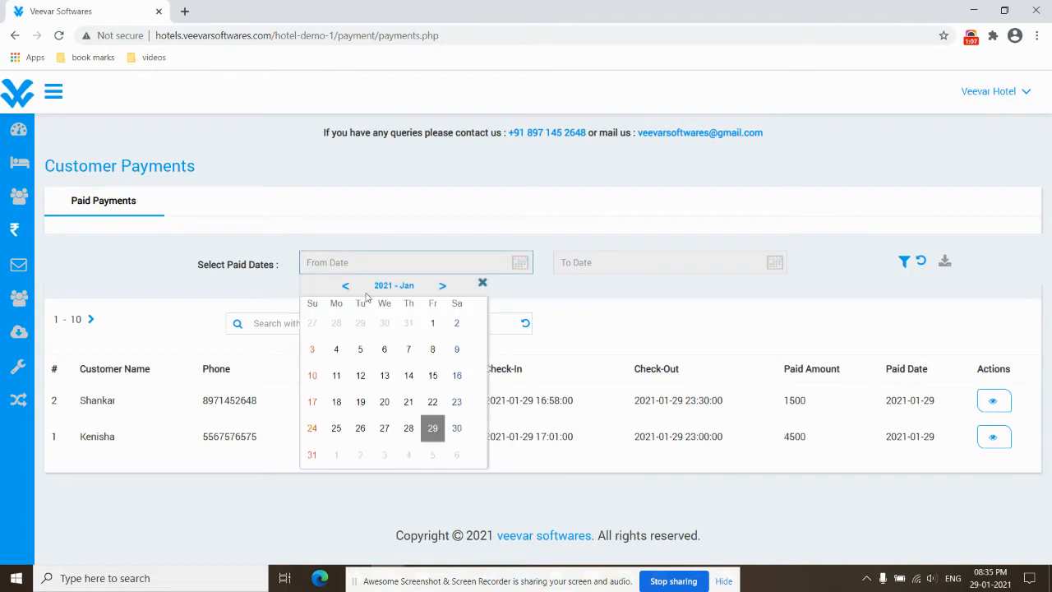
pyautogui.click(431, 321)
pyautogui.click(562, 264)
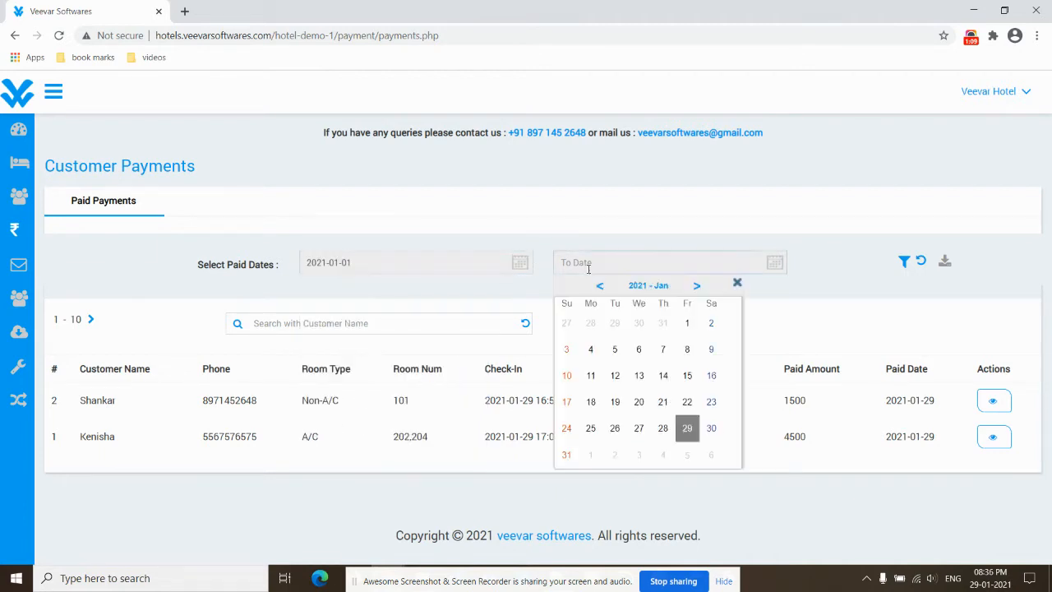
pyautogui.click(568, 377)
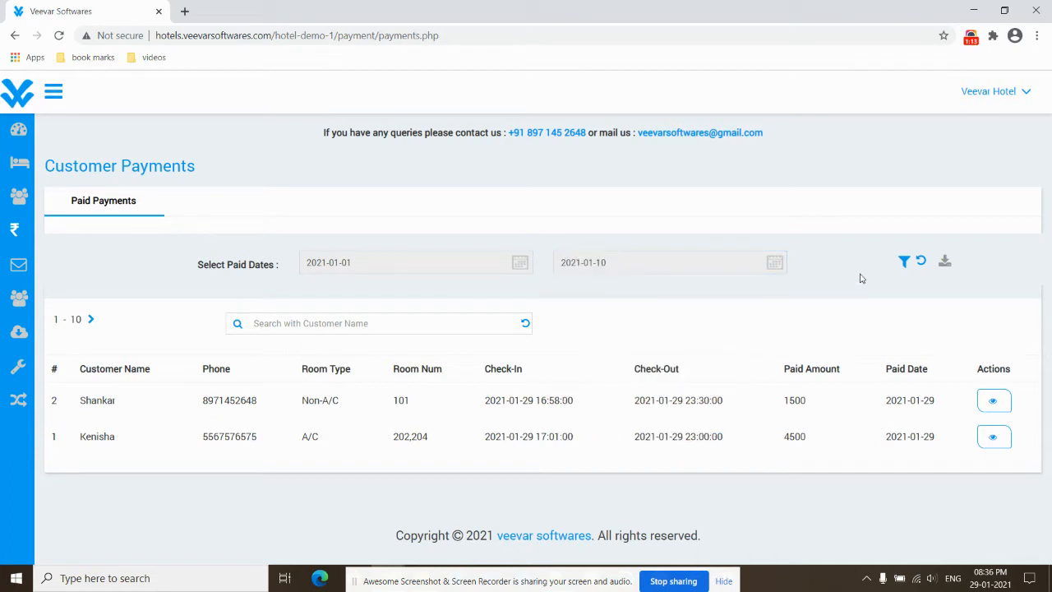
pyautogui.click(906, 262)
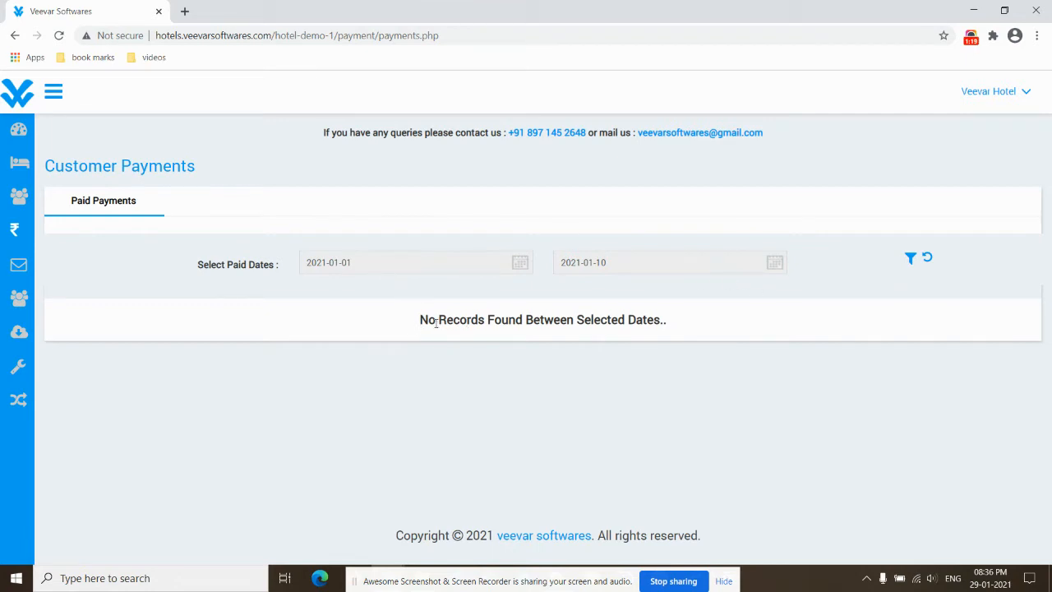
# Check the filter result and reset the paid date filter
pyautogui.moveTo(425, 320); pyautogui.dragTo(677, 318)
pyautogui.click(677, 318)
pyautogui.click(928, 258)
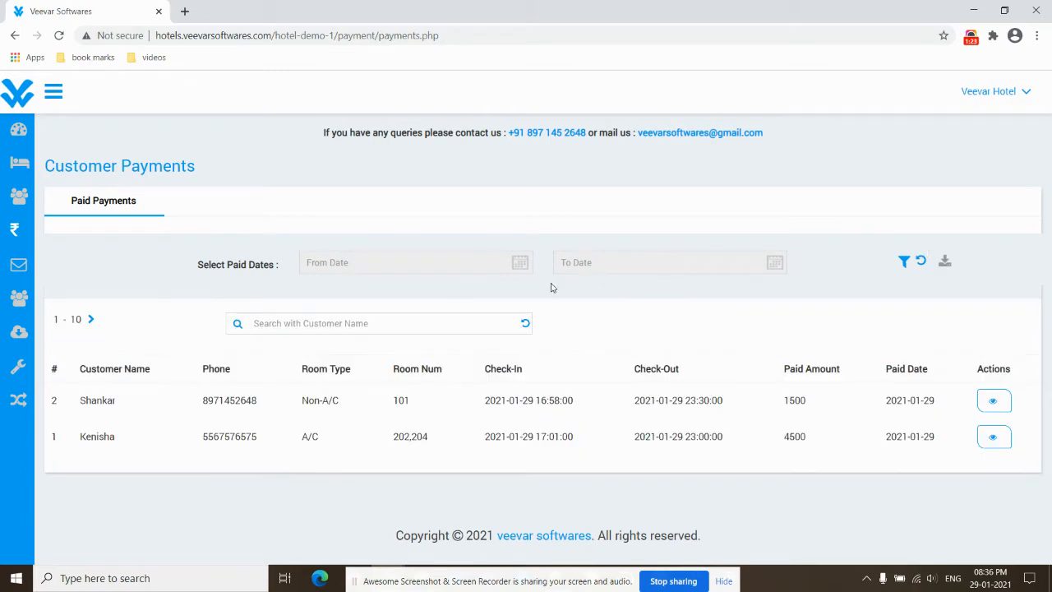
# Set the paid date range from 2021-01-21 to 2021-01-29
pyautogui.click(414, 266)
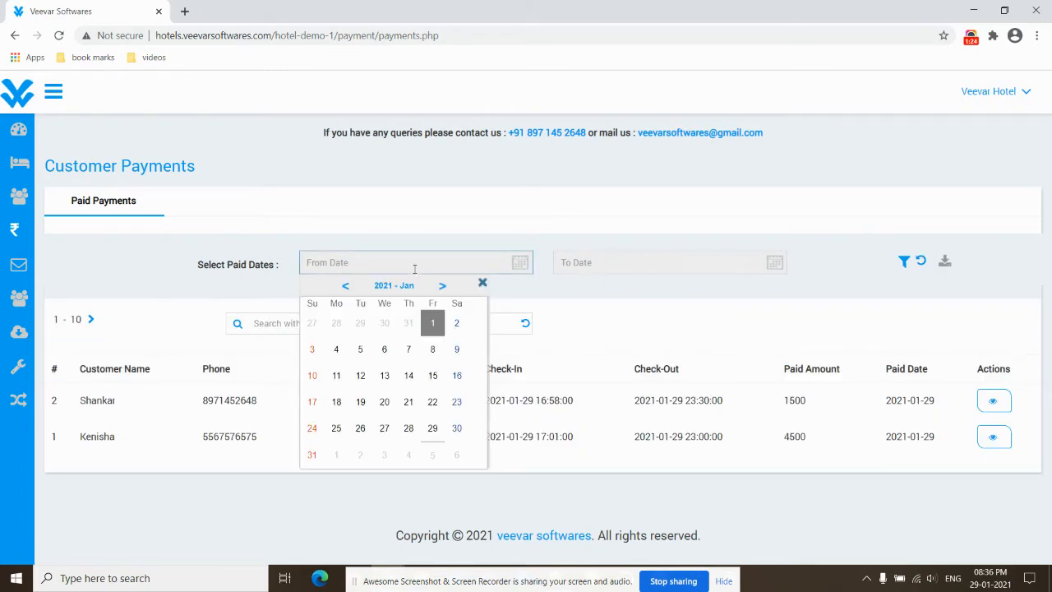
pyautogui.click(408, 402)
pyautogui.click(616, 264)
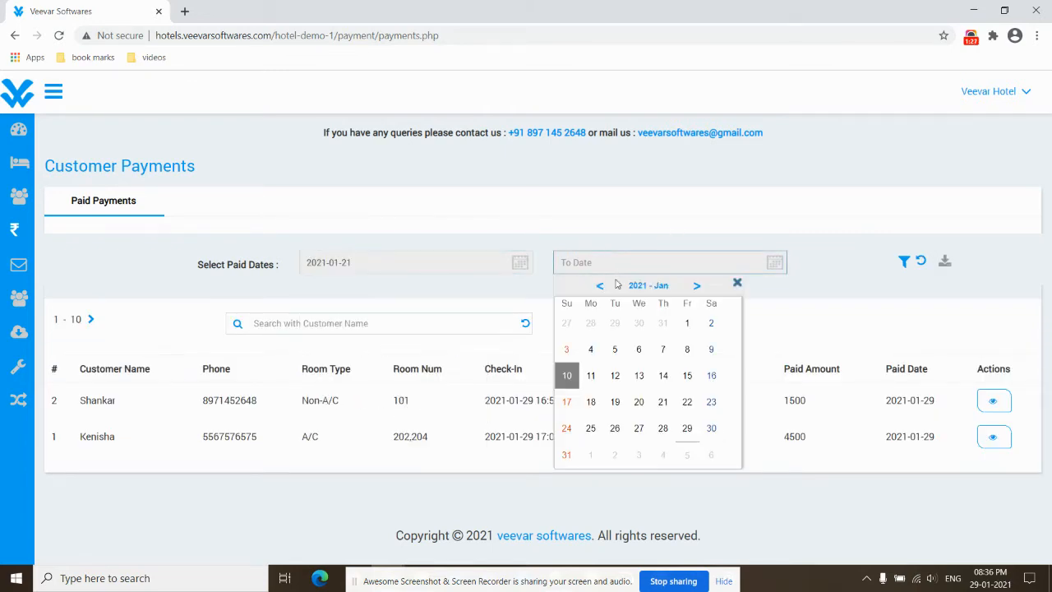
pyautogui.click(686, 427)
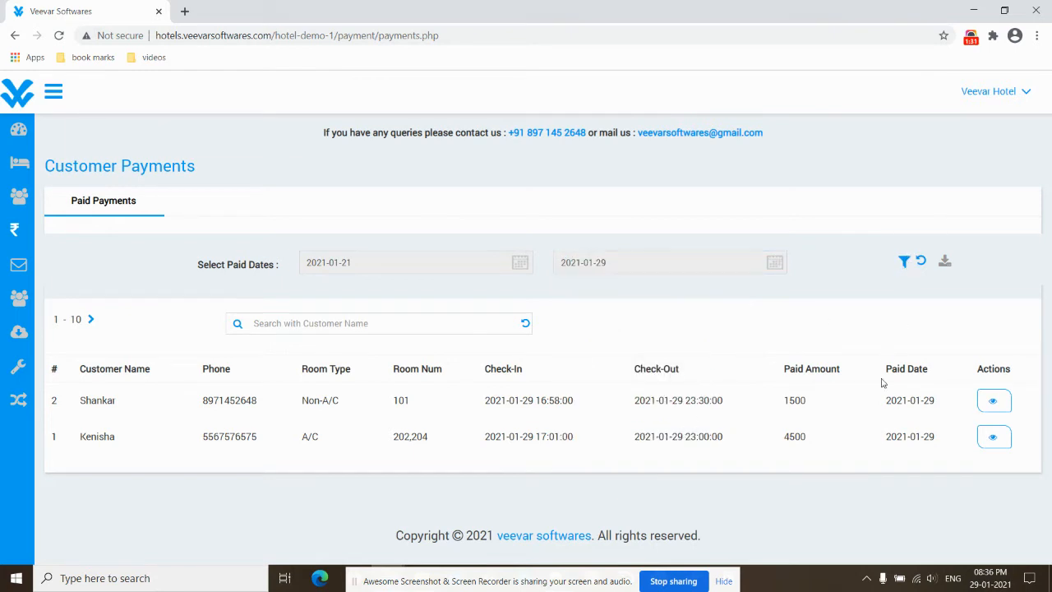
# Keep 2021-01-21 as the start date, set the end date to 2021-01-22, and apply the paid date filter
pyautogui.click(418, 265)
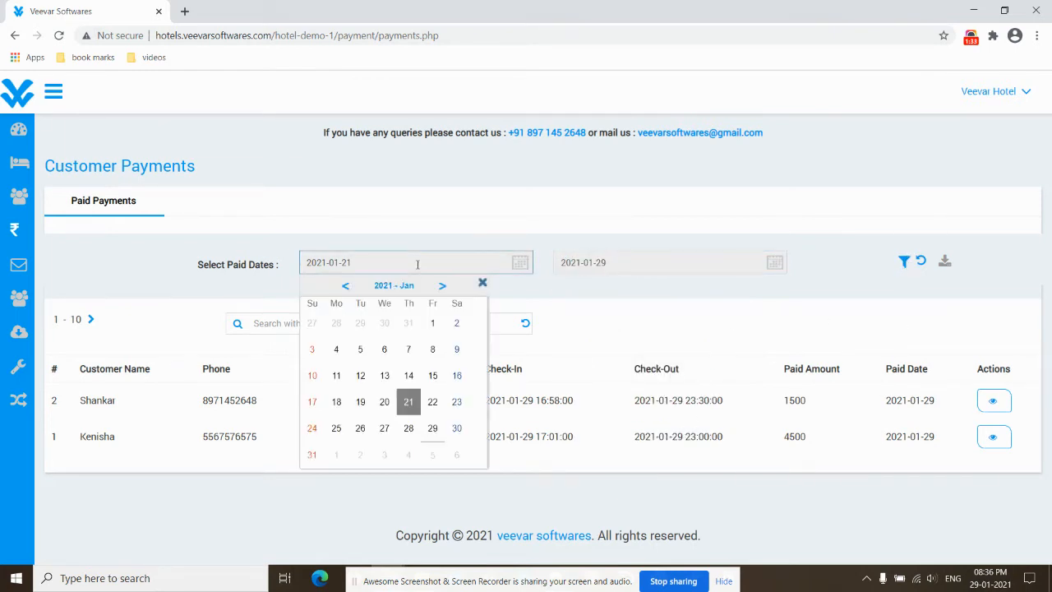
pyautogui.click(433, 401)
pyautogui.click(467, 269)
pyautogui.click(409, 402)
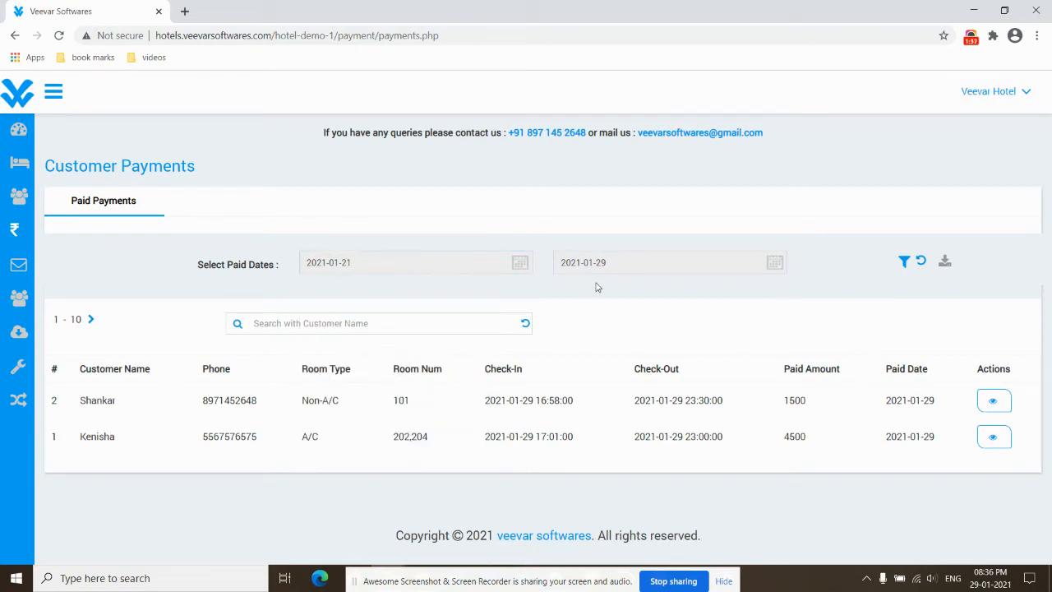
pyautogui.click(597, 267)
pyautogui.click(687, 402)
pyautogui.click(907, 263)
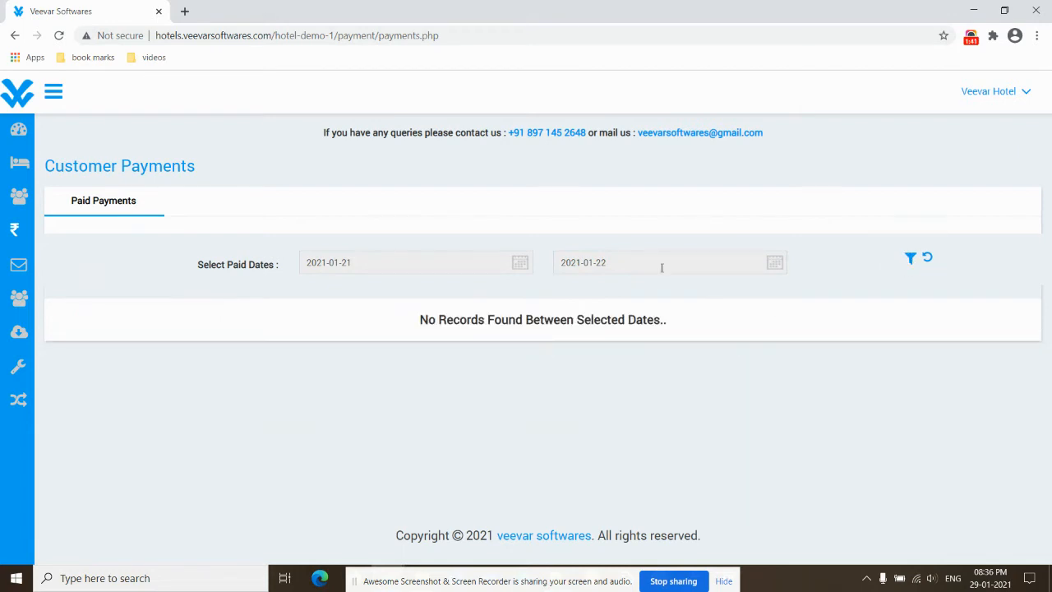
# Filter the payments with the end date set to 2021-01-29, and reset the date filter
pyautogui.click(576, 266)
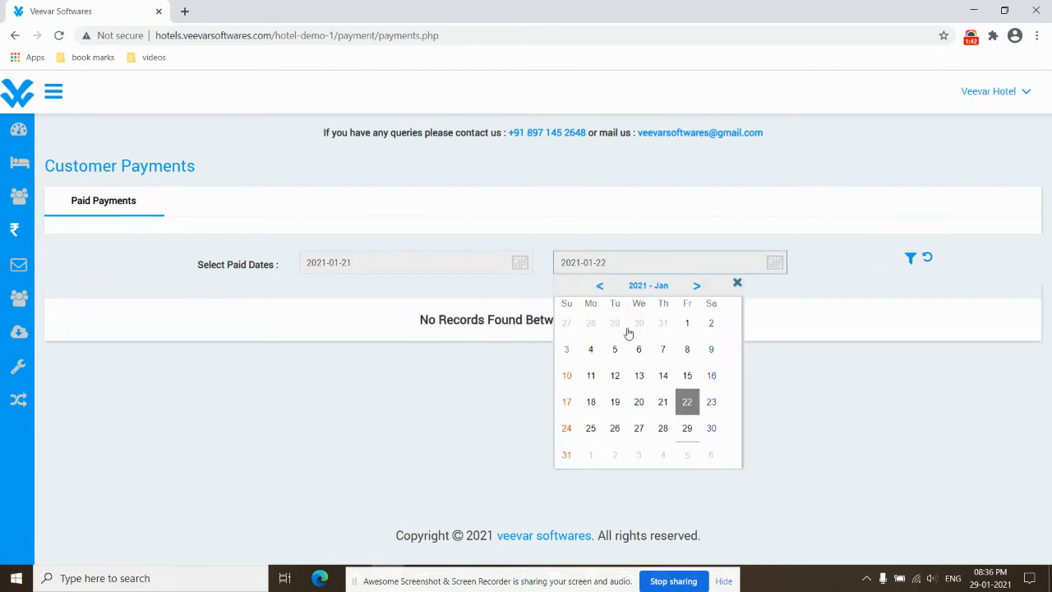
pyautogui.click(687, 428)
pyautogui.click(911, 260)
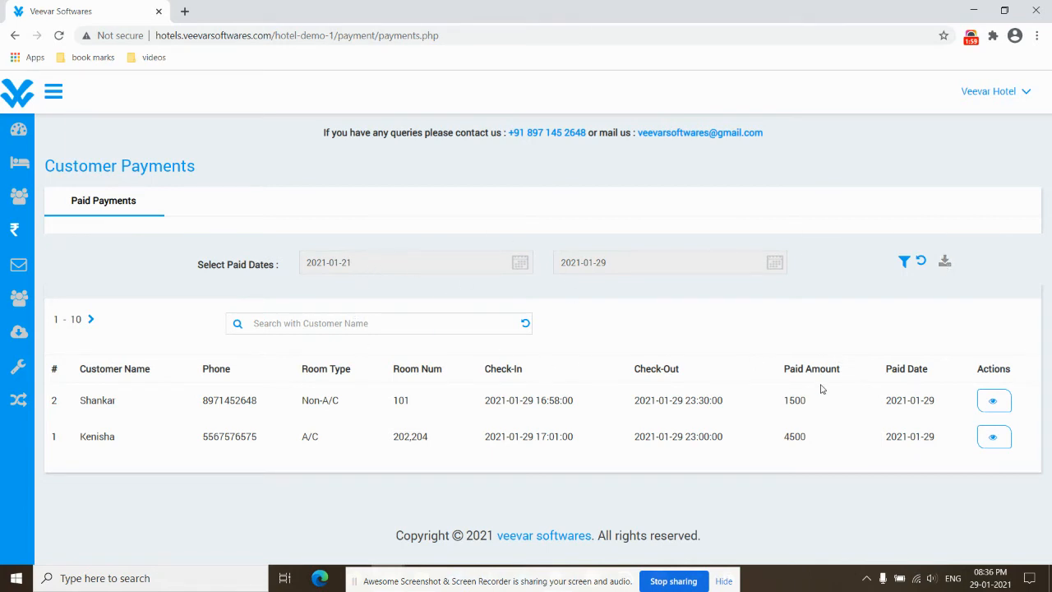
pyautogui.click(921, 261)
# Search the paid payments by part of the customer's name
pyautogui.click(345, 325)
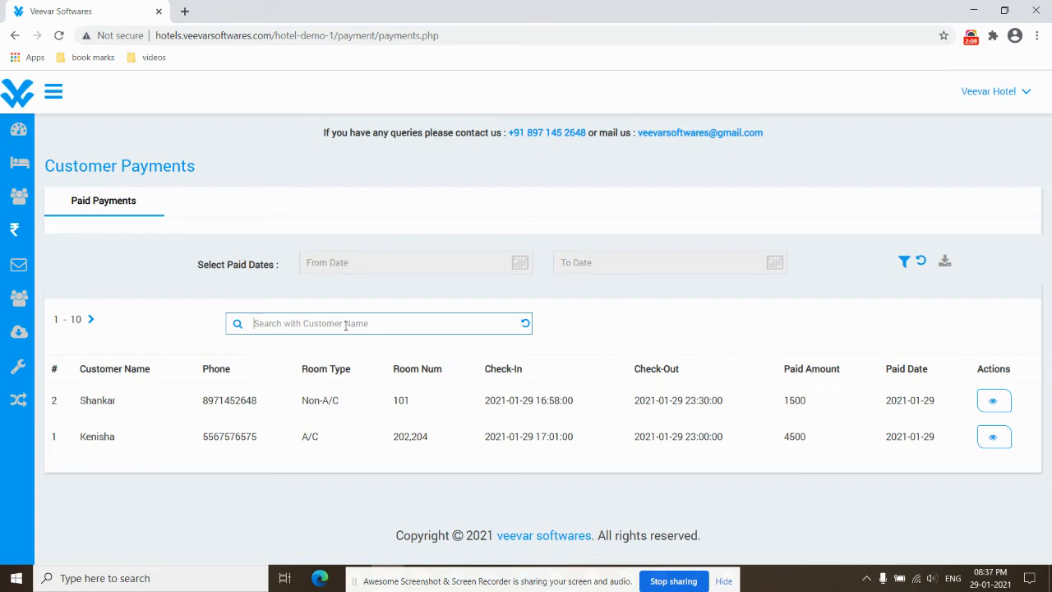
pyautogui.write('s')
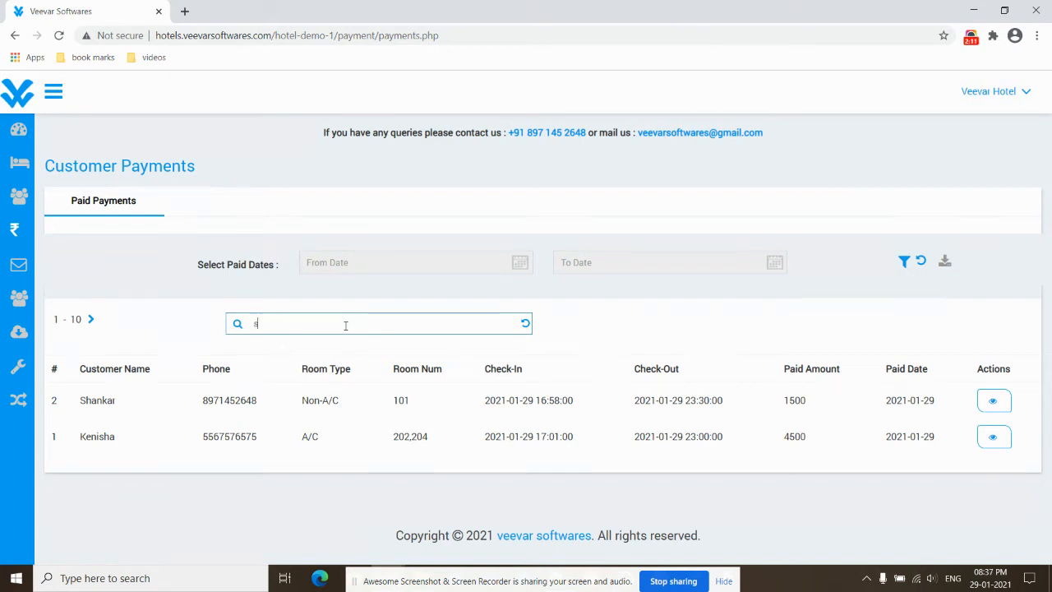
pyautogui.write('j')
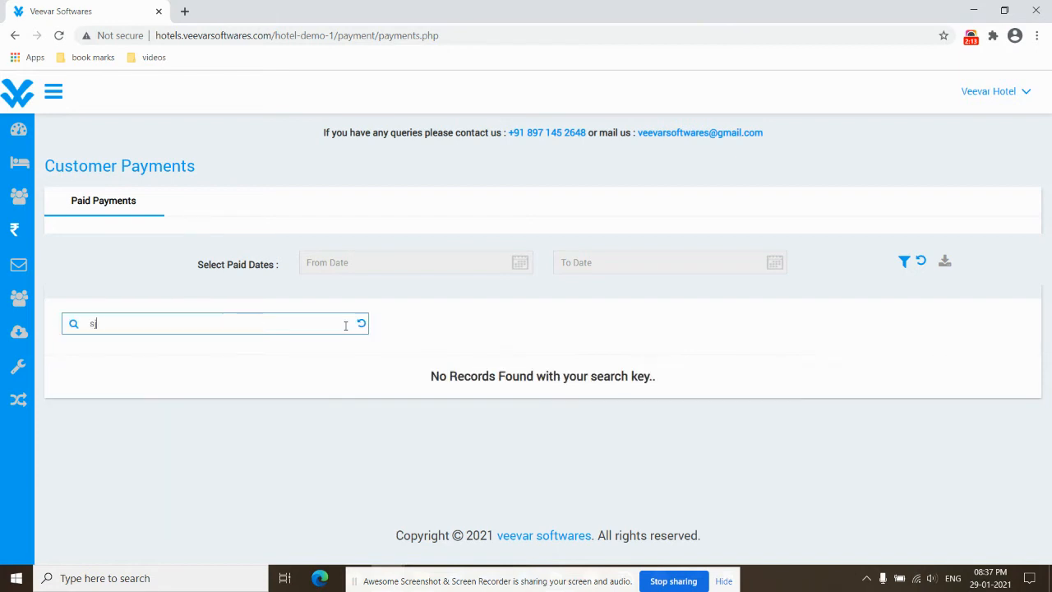
pyautogui.press('BackSpace')
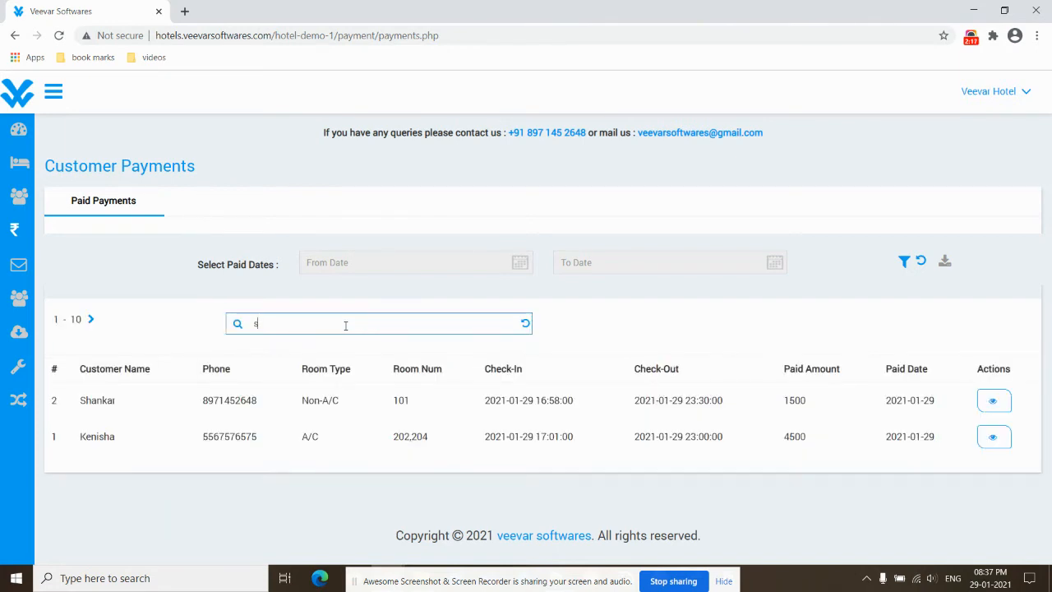
pyautogui.write('hank')
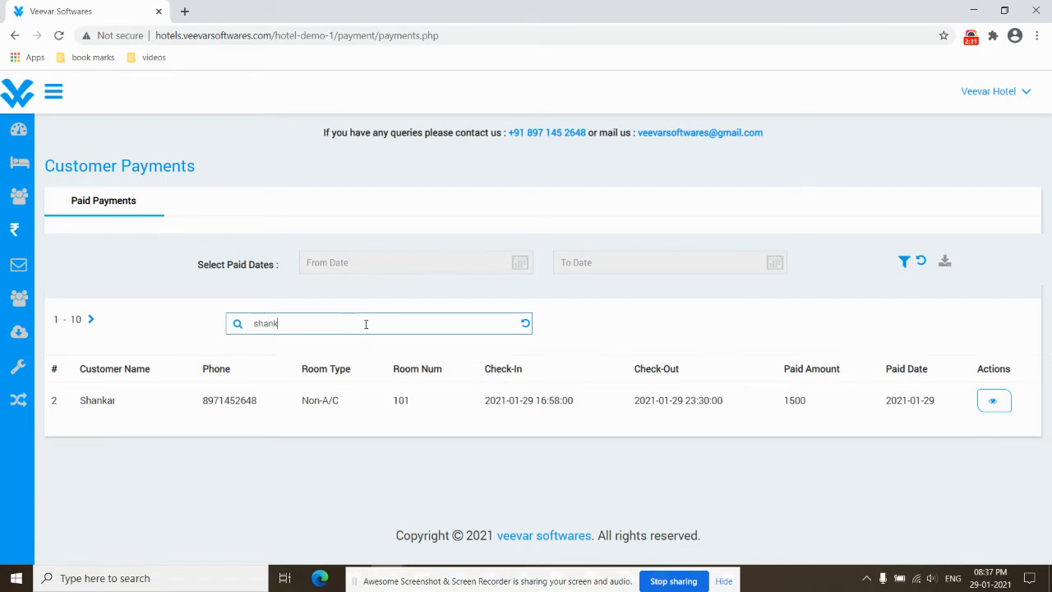
# Clear the customer name search and browse to the next page of payments and back
pyautogui.click(525, 326)
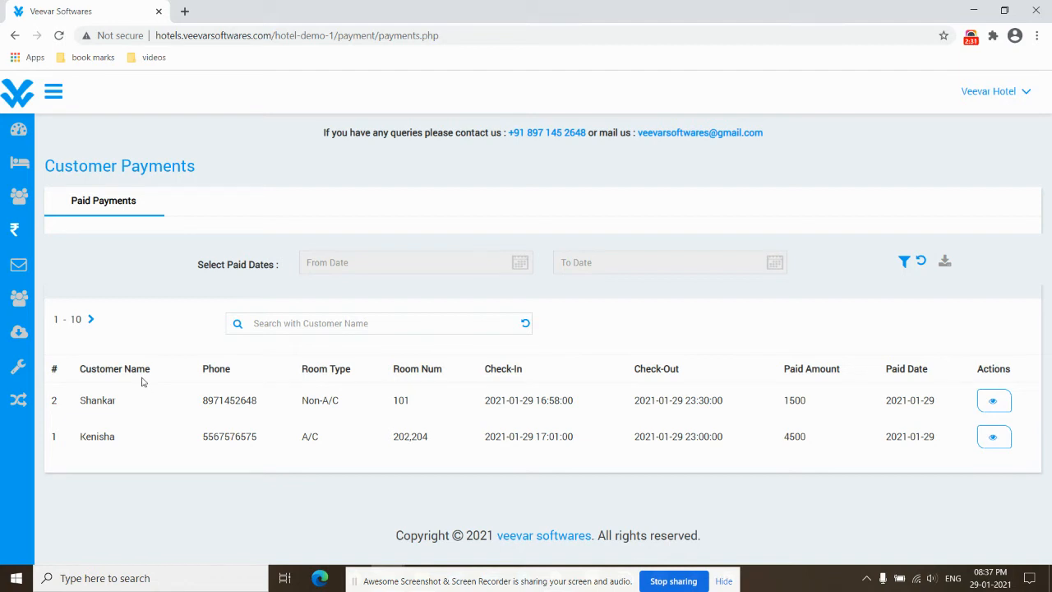
pyautogui.click(90, 320)
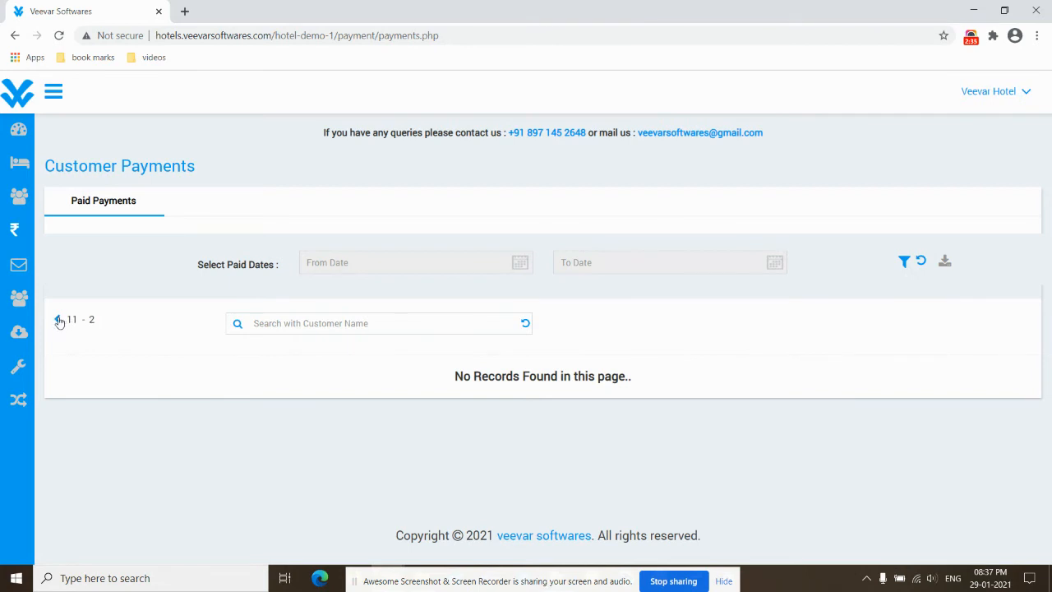
pyautogui.click(57, 319)
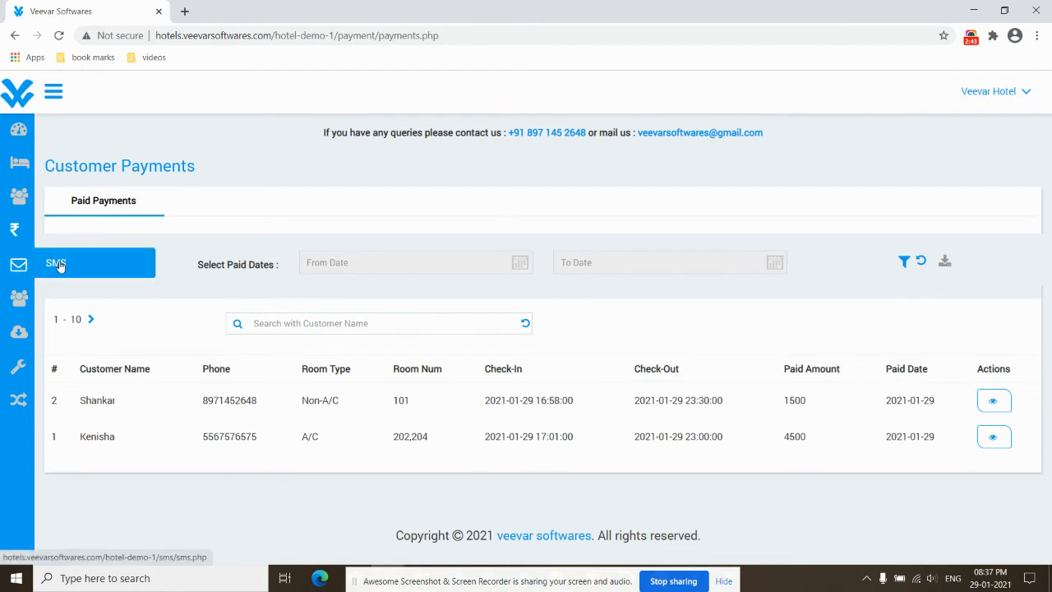
# Open the promotional SMS form for customers and set the recipients to All Customers
pyautogui.click(59, 265)
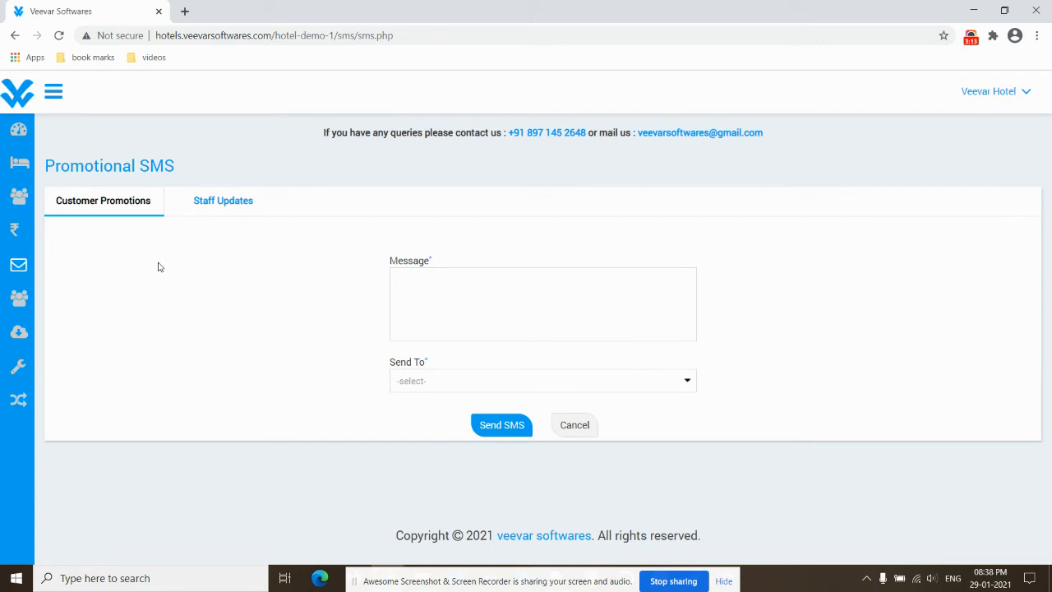
pyautogui.click(421, 281)
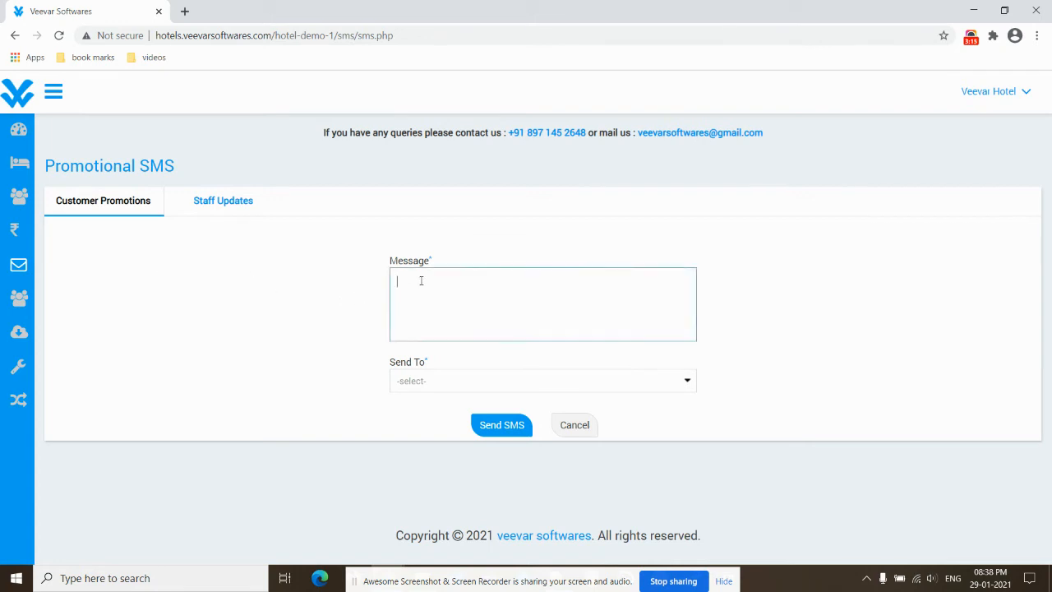
pyautogui.click(423, 382)
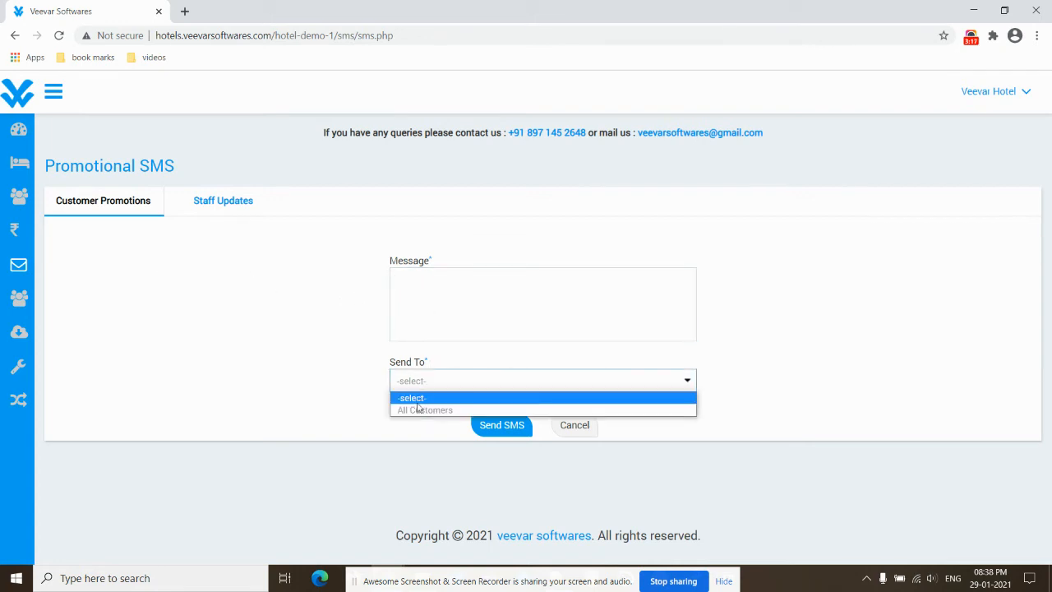
pyautogui.click(419, 411)
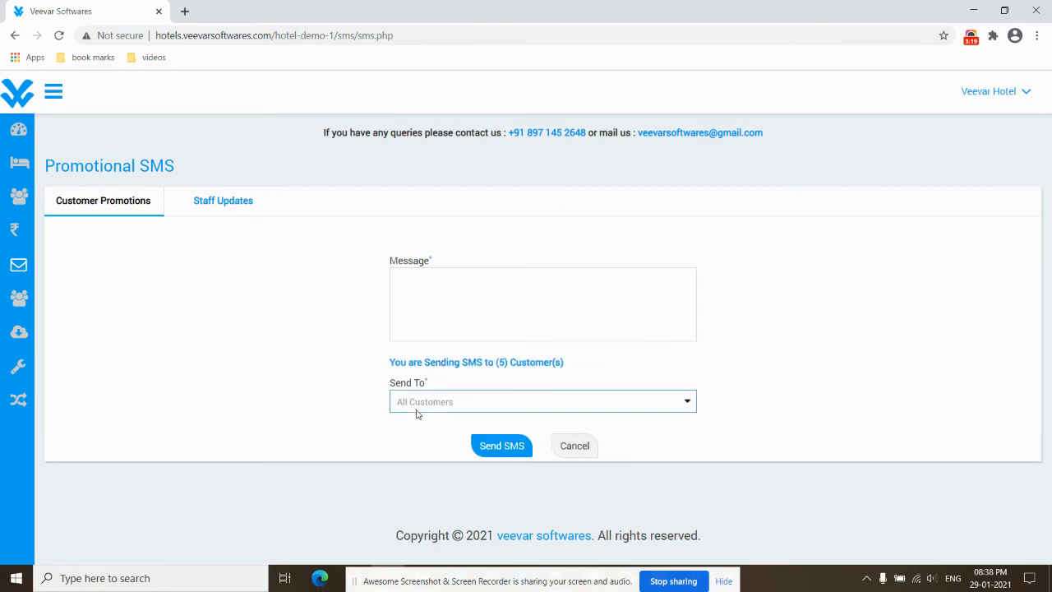
# Send the promotional SMS "test" to all customers and check the sending confirmation
pyautogui.moveTo(567, 368); pyautogui.dragTo(383, 367)
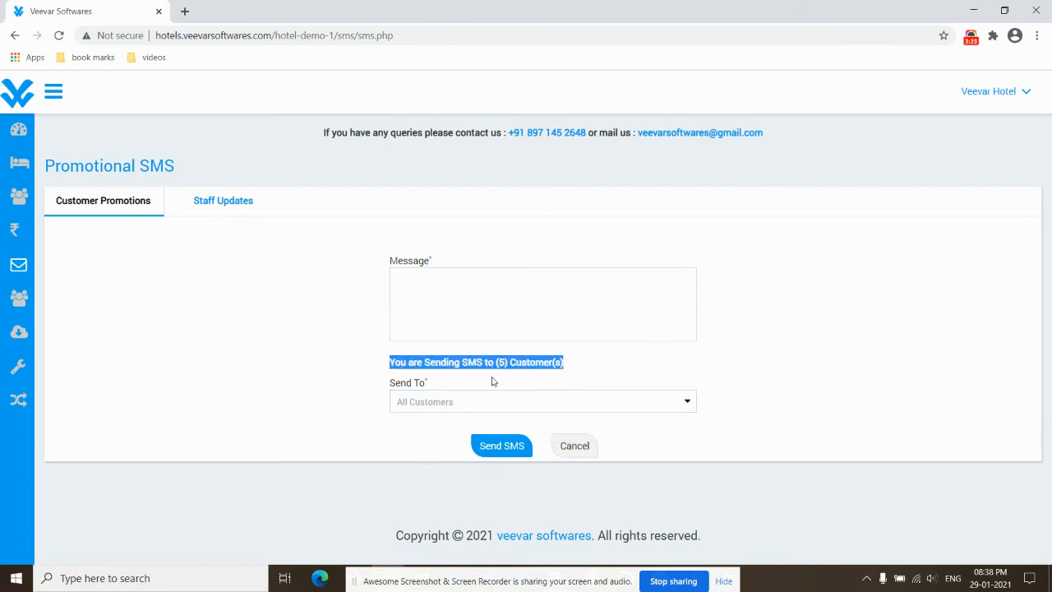
pyautogui.click(443, 352)
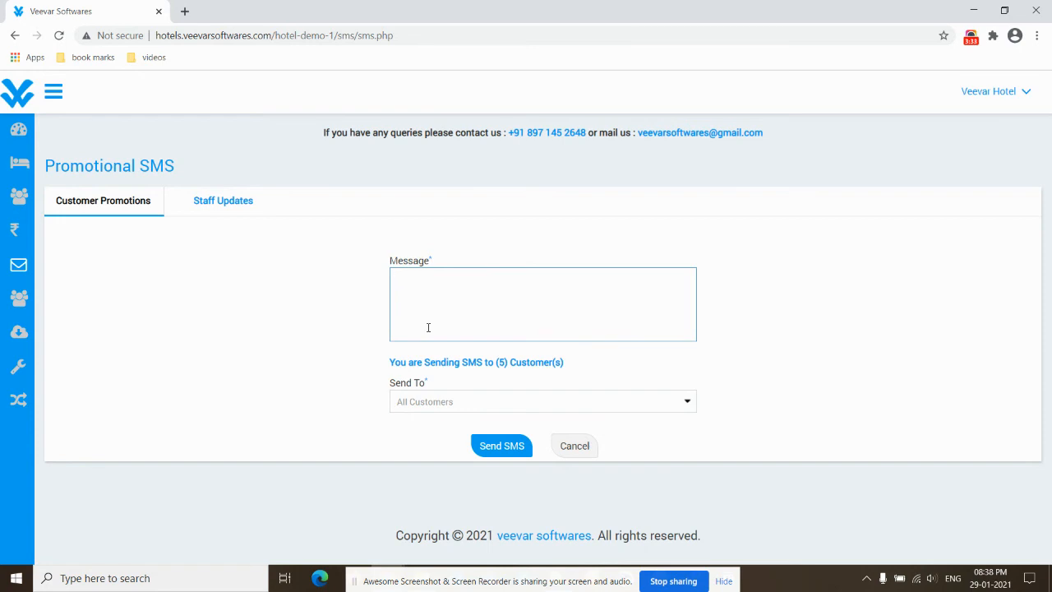
pyautogui.click(510, 445)
pyautogui.write('test')
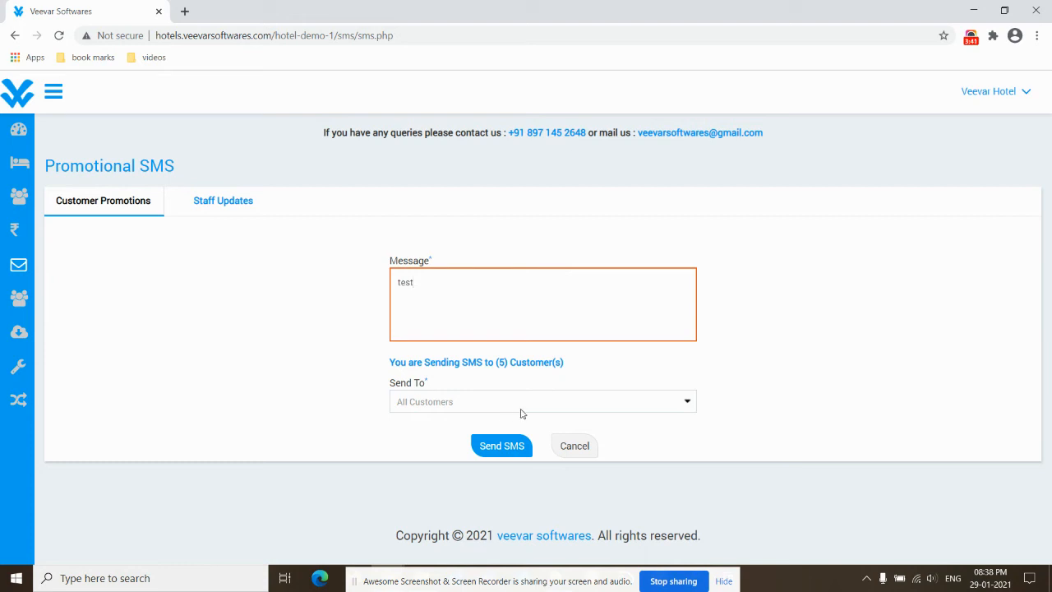
pyautogui.click(511, 446)
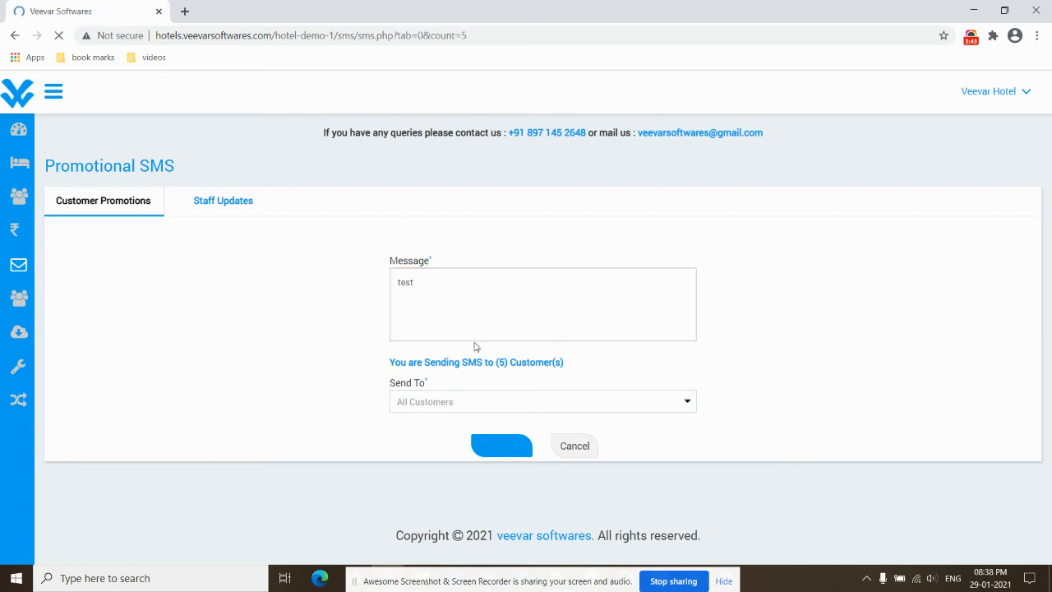
pyautogui.moveTo(456, 242); pyautogui.dragTo(641, 247)
pyautogui.click(648, 250)
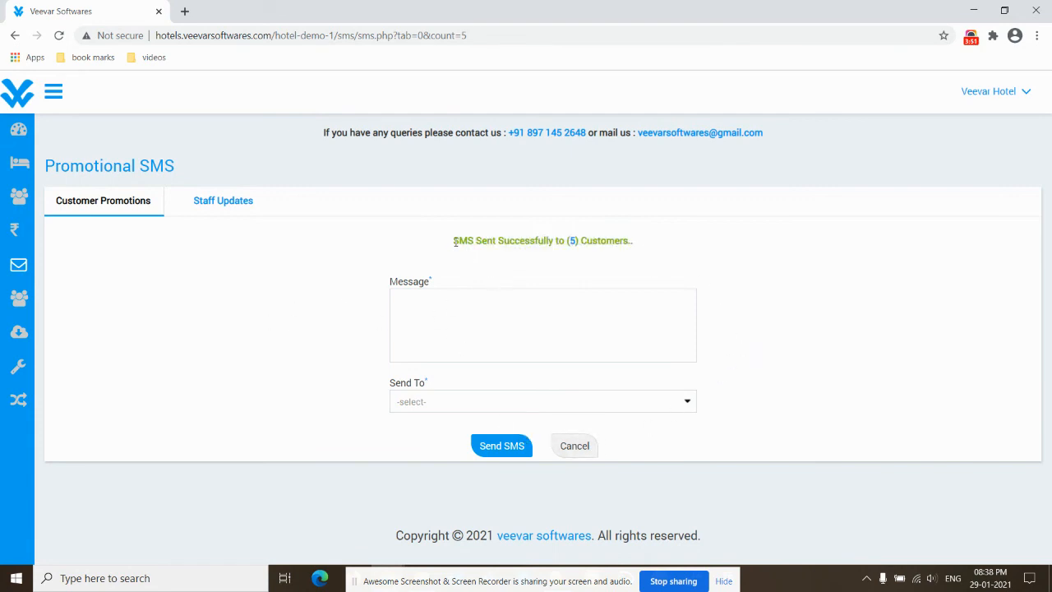
pyautogui.moveTo(453, 240); pyautogui.dragTo(714, 255)
pyautogui.click(699, 255)
# Set the recipients of the staff updates SMS to All Employees, and switch to the customer promotions form and back
pyautogui.click(218, 208)
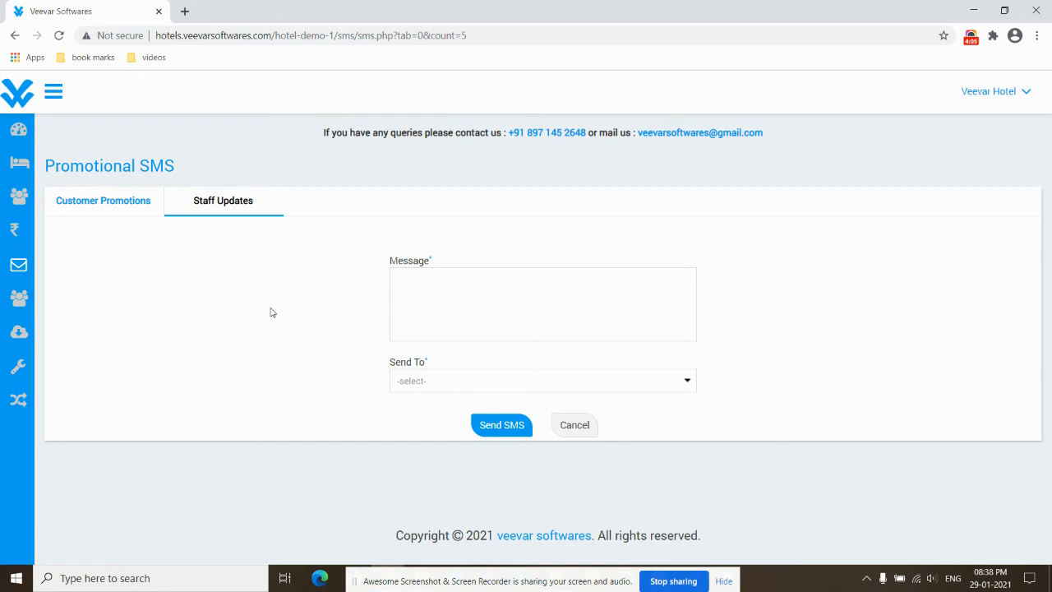
pyautogui.click(411, 312)
pyautogui.click(428, 382)
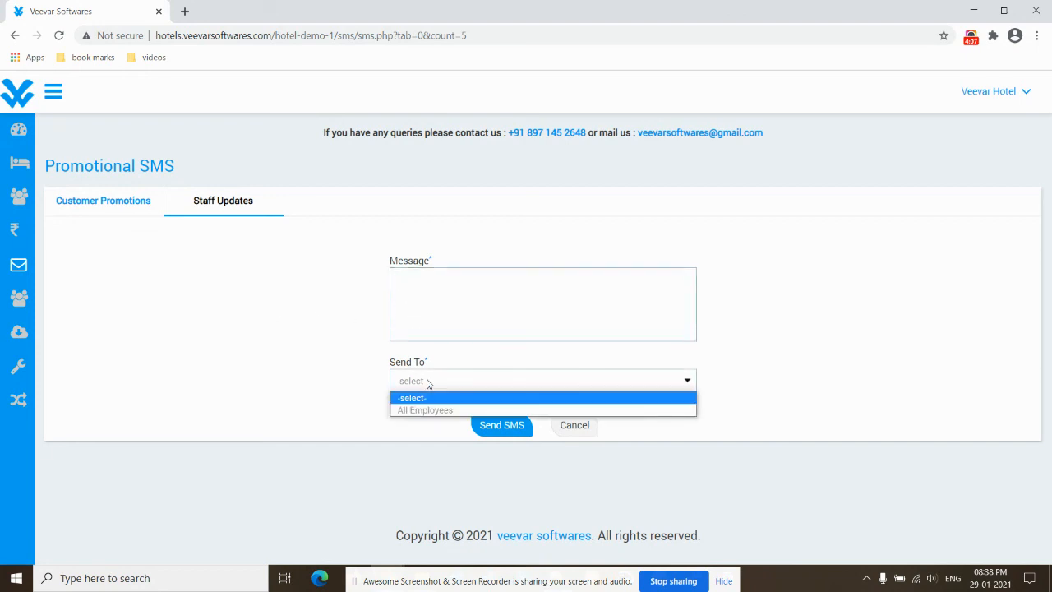
pyautogui.click(426, 410)
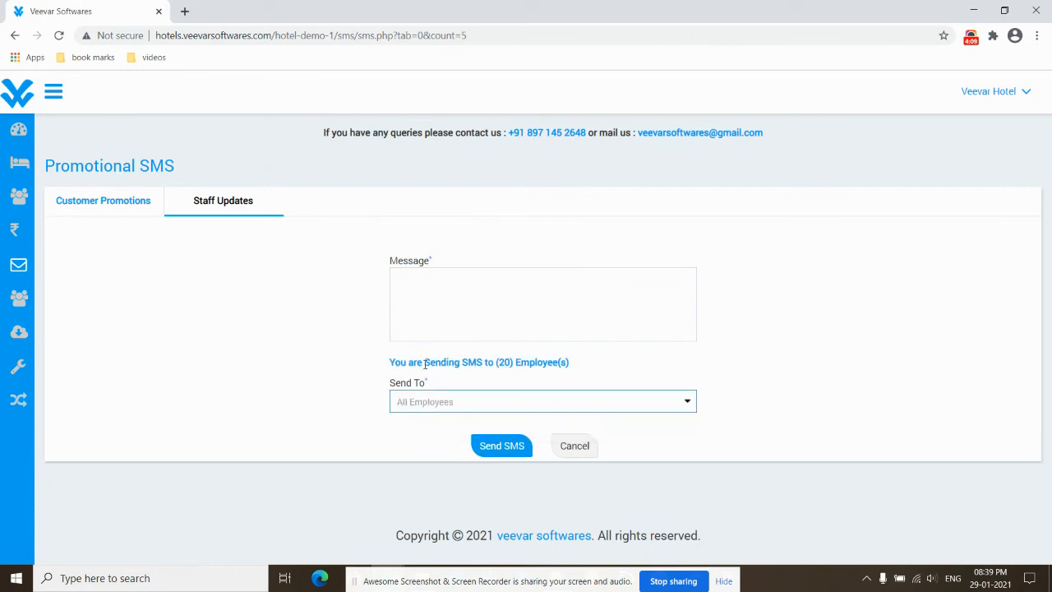
pyautogui.click(428, 321)
pyautogui.moveTo(575, 365); pyautogui.dragTo(390, 364)
pyautogui.click(416, 302)
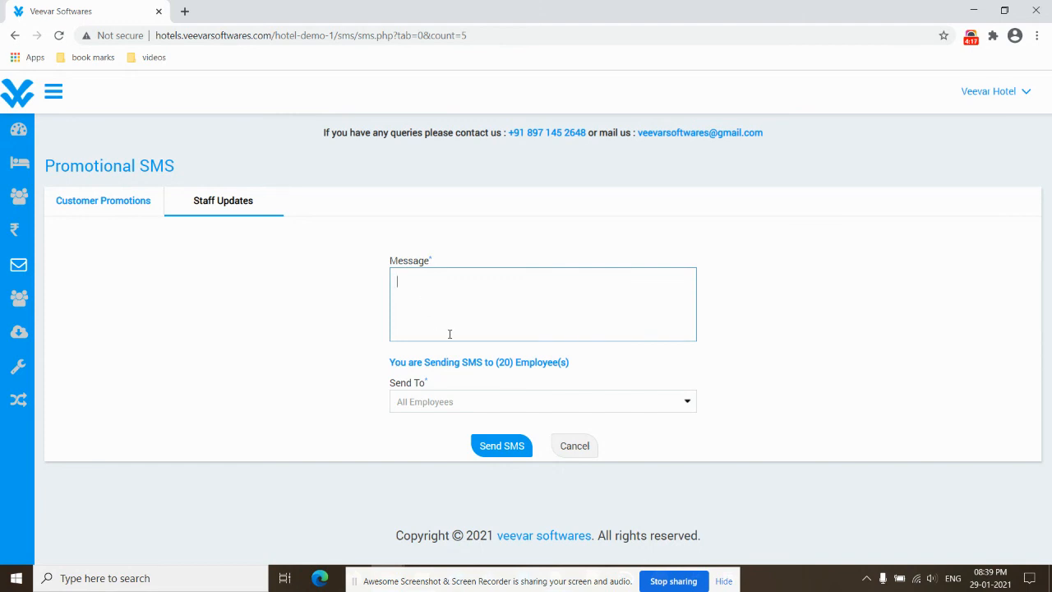
pyautogui.click(105, 203)
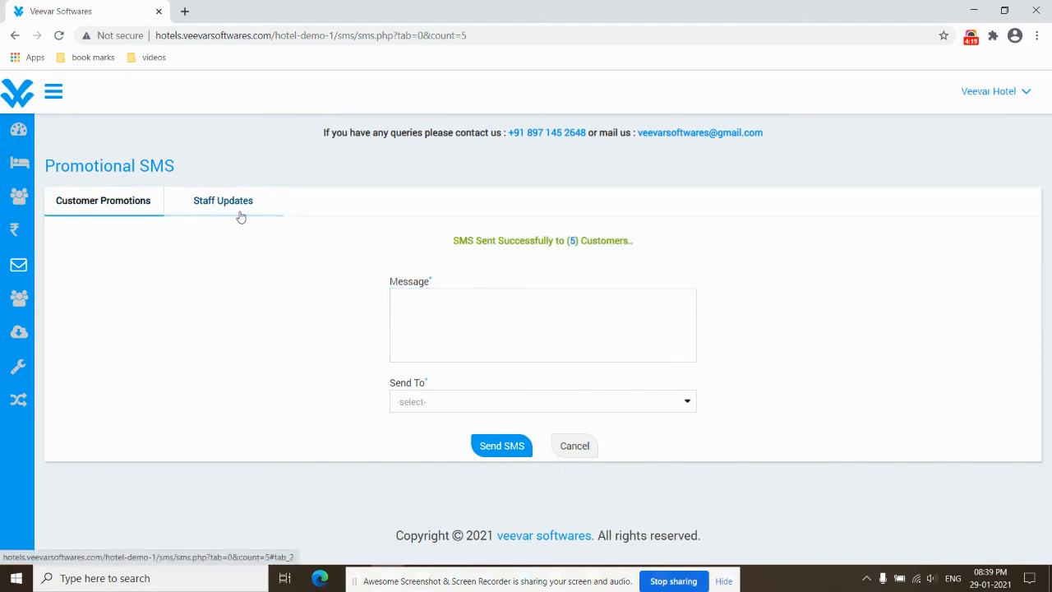
pyautogui.click(246, 209)
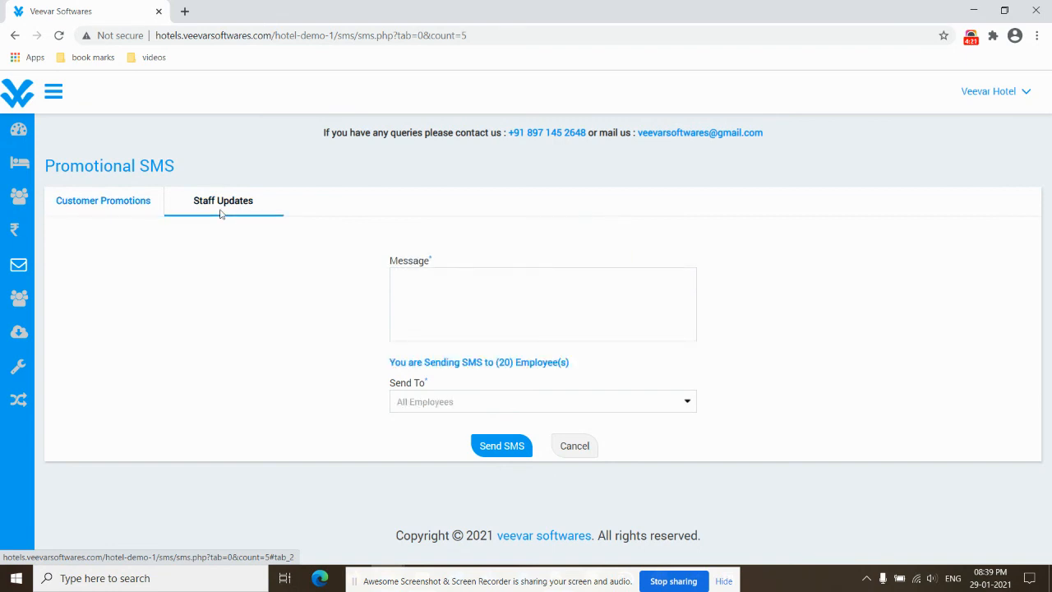